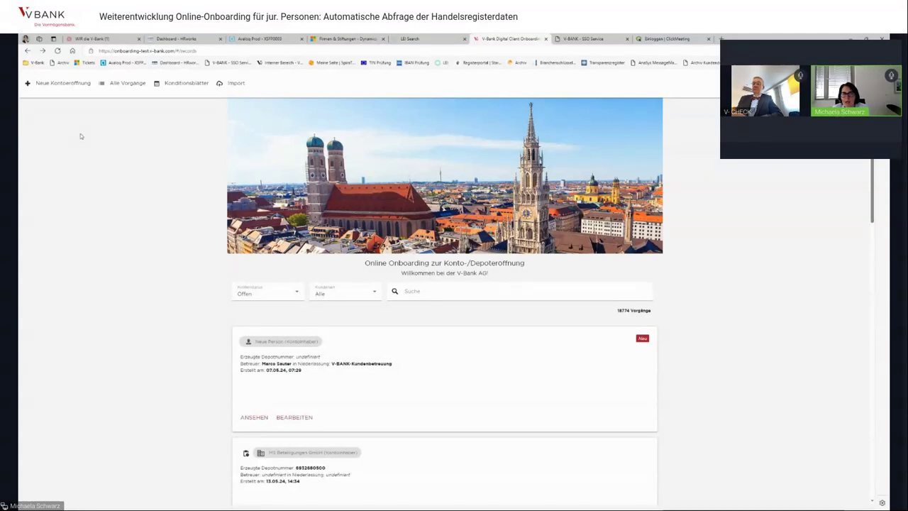
Step: Start a new company account opening (Firmenkonto) and enter "v-bank ag" as the company name
left_click(71, 87)
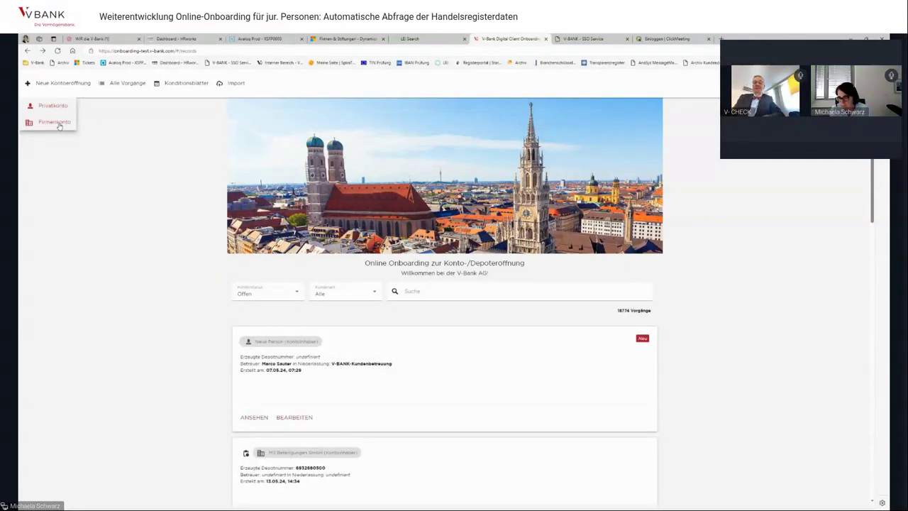
left_click(56, 123)
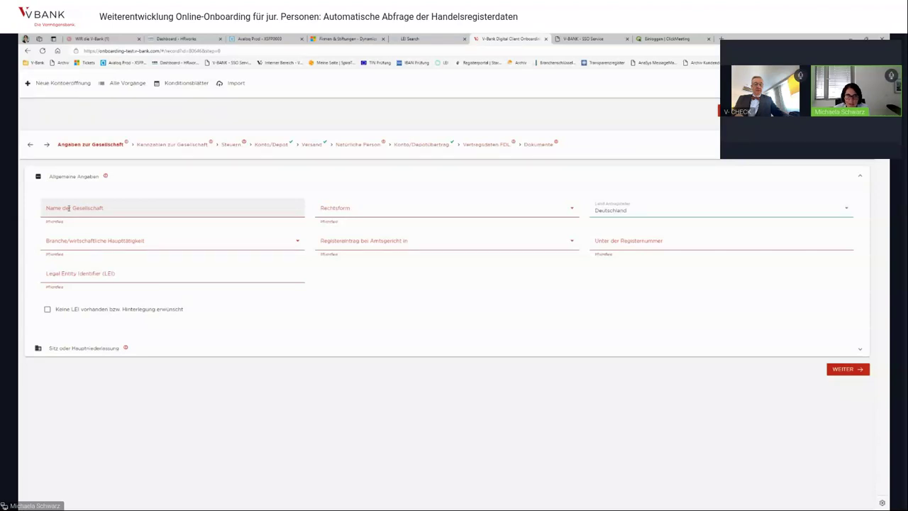
left_click(68, 208)
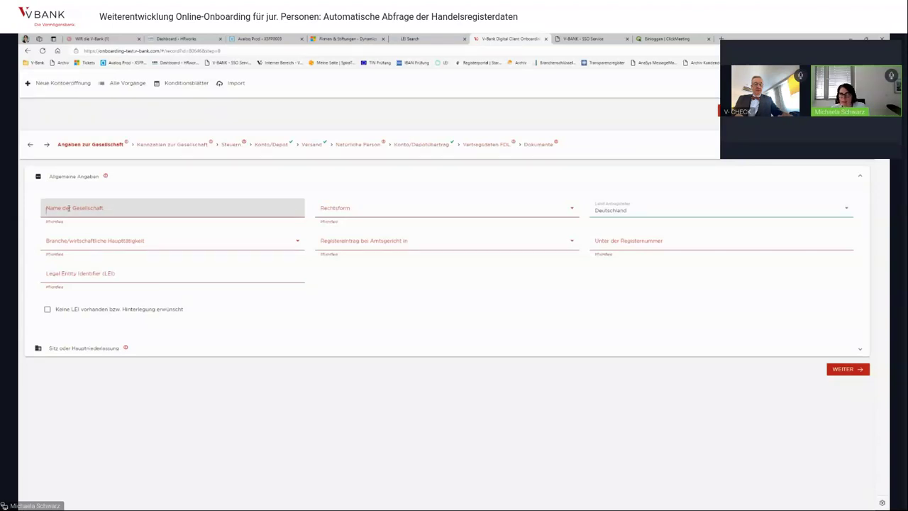
left_click(68, 208)
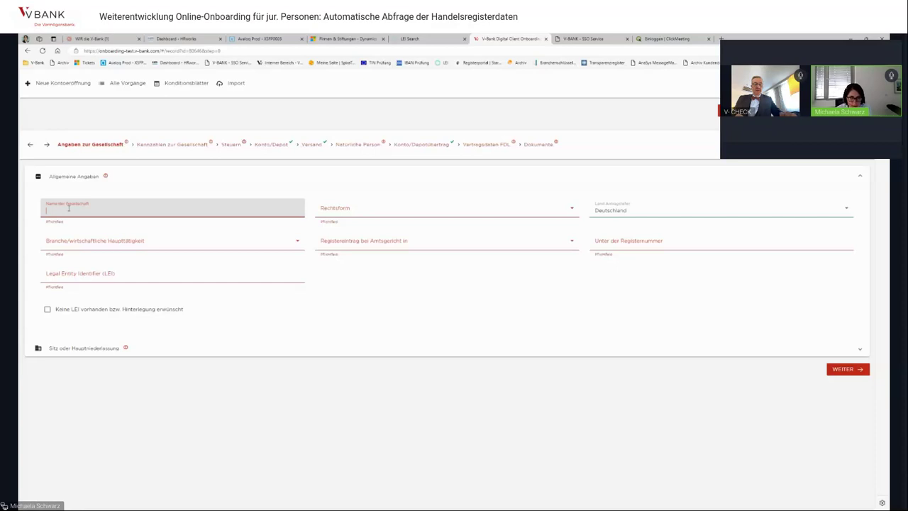
type("v-bank")
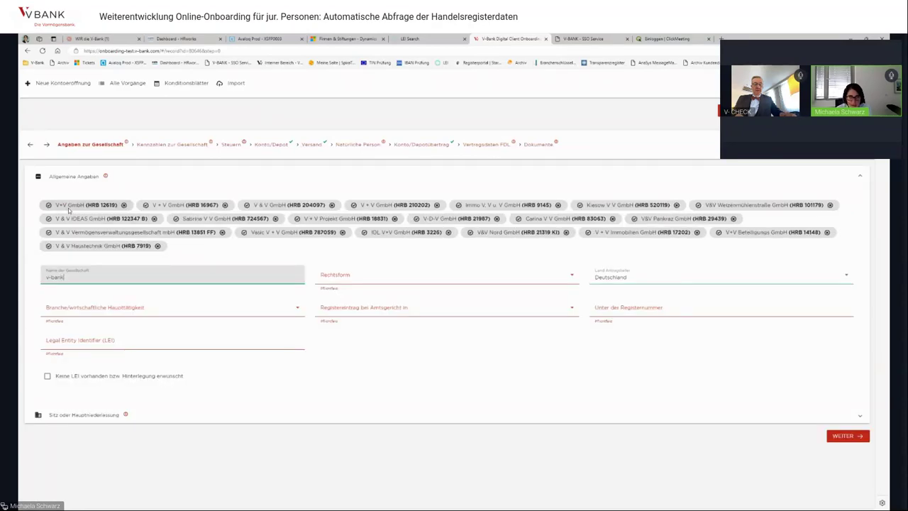
type(" ag")
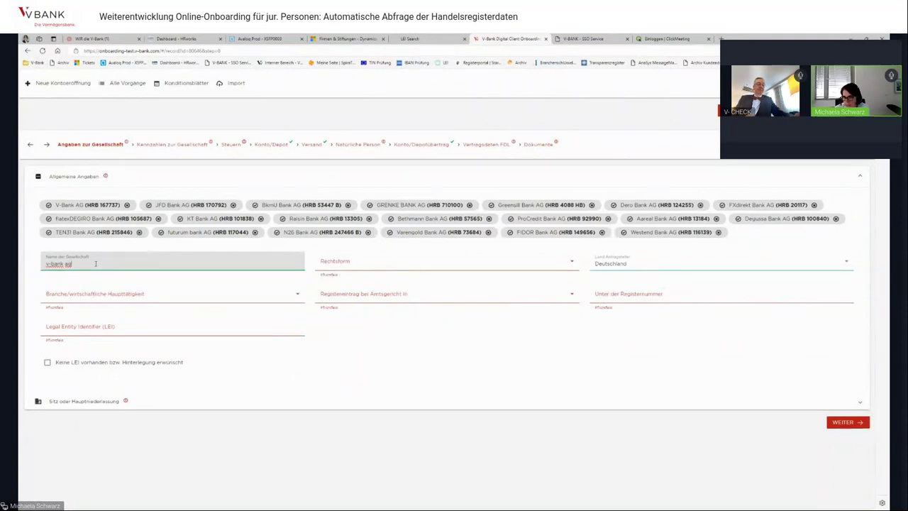
Step: Enter register number 167737 and accept the V-Bank AG (HRB 167737) suggestion to fill in the company data
left_click(638, 296)
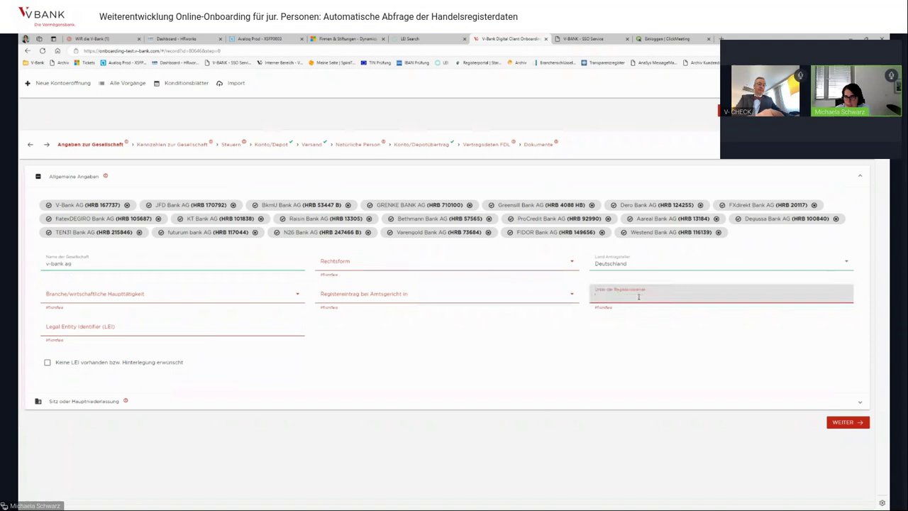
type("167737")
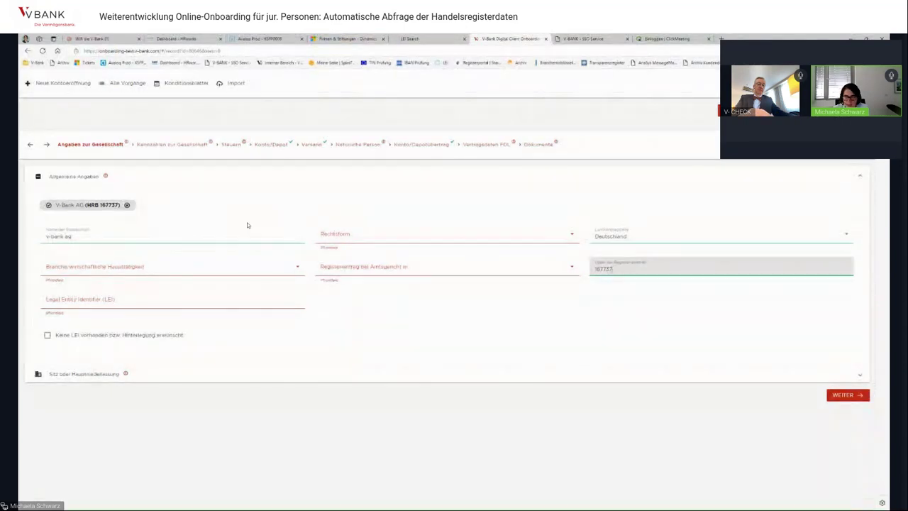
left_click(48, 206)
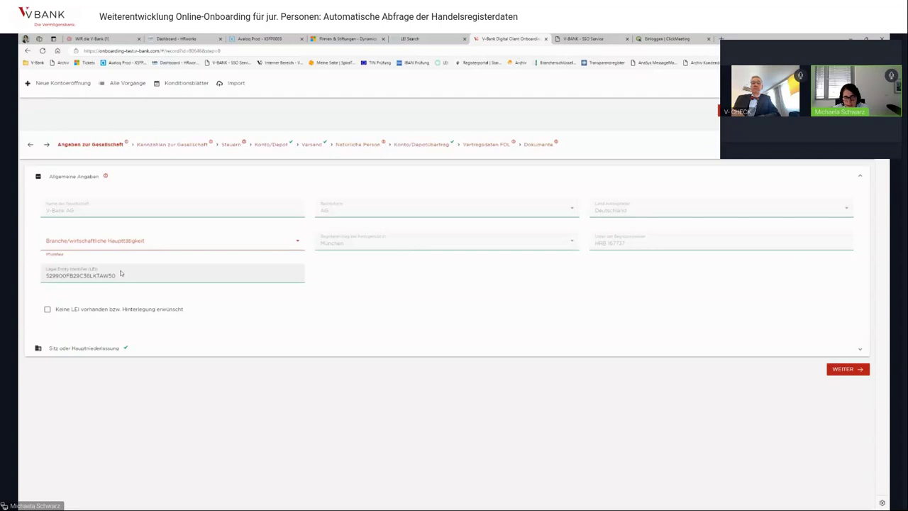
Step: Review the registered office section and re-enter the suffix "Str" in its street name
left_click(100, 350)
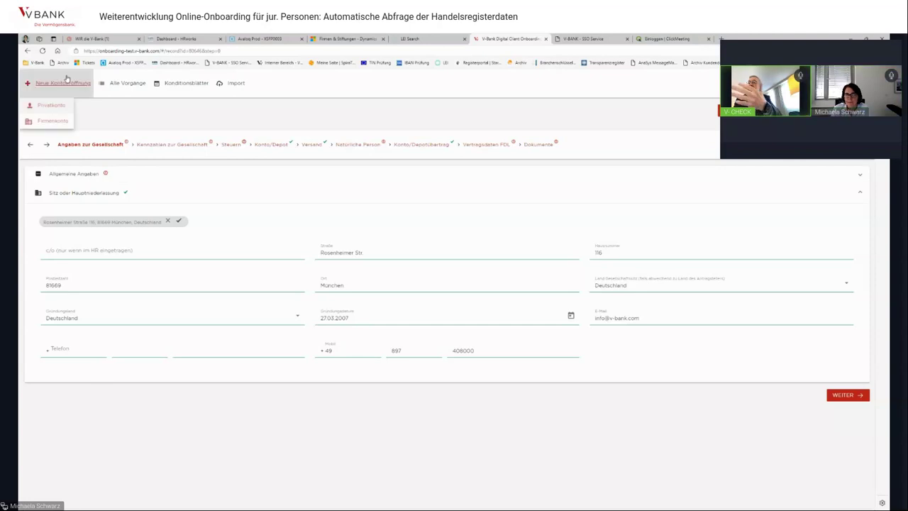
left_click(72, 176)
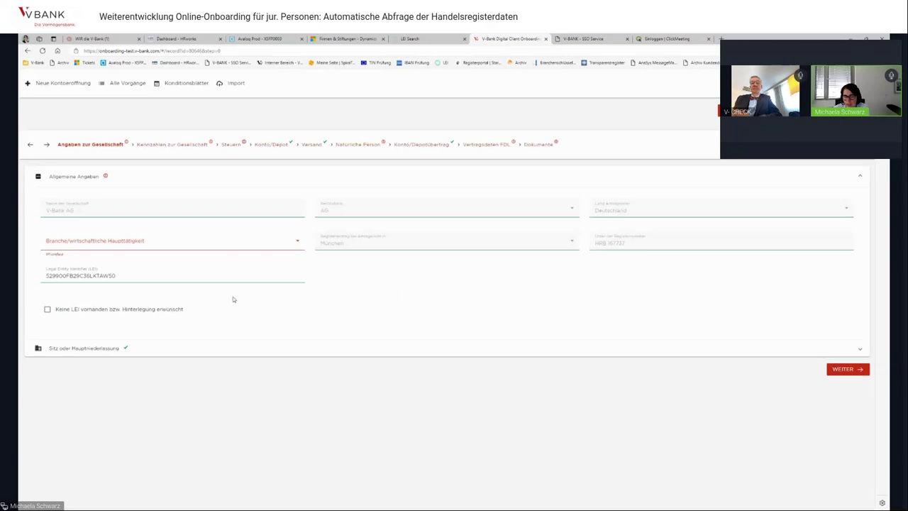
left_click(78, 349)
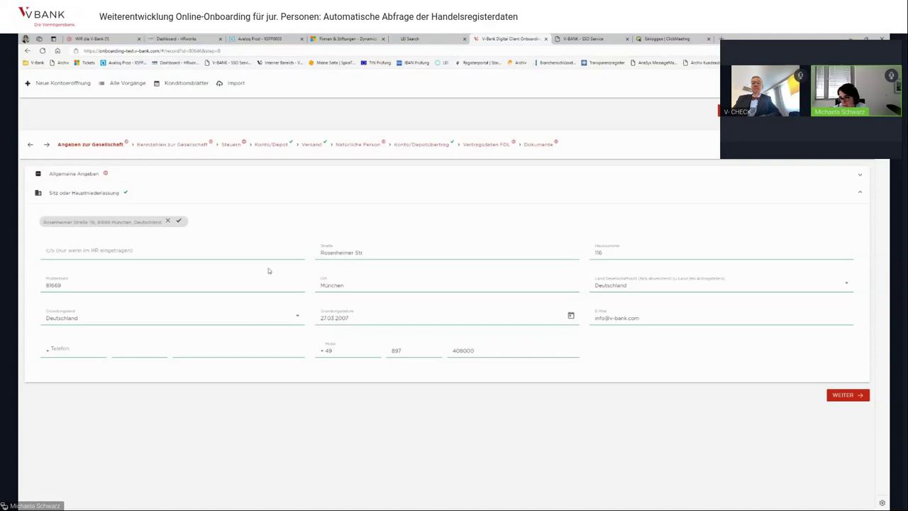
left_click(373, 253)
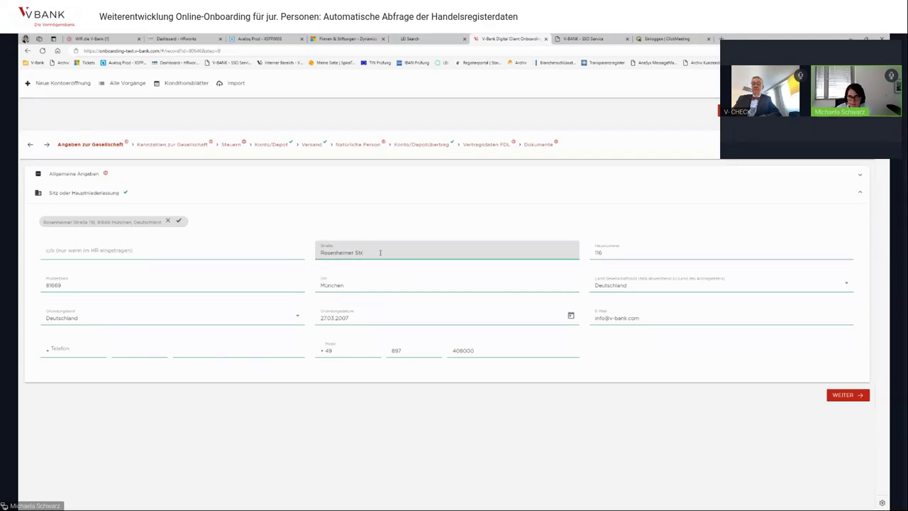
key("BackSpace")
key("BackSpace")
key("BackSpace")
key("BackSpace")
key("BackSpace")
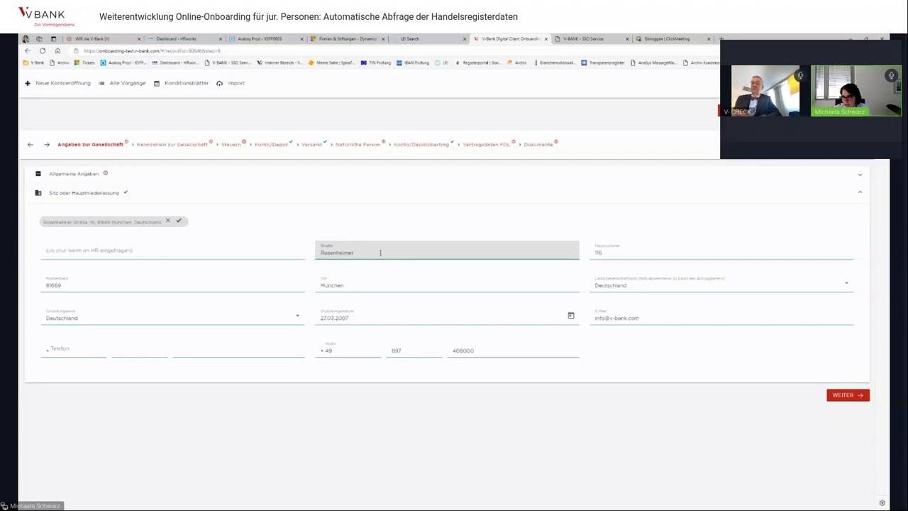
type("Str")
key("BackSpace")
key("BackSpace")
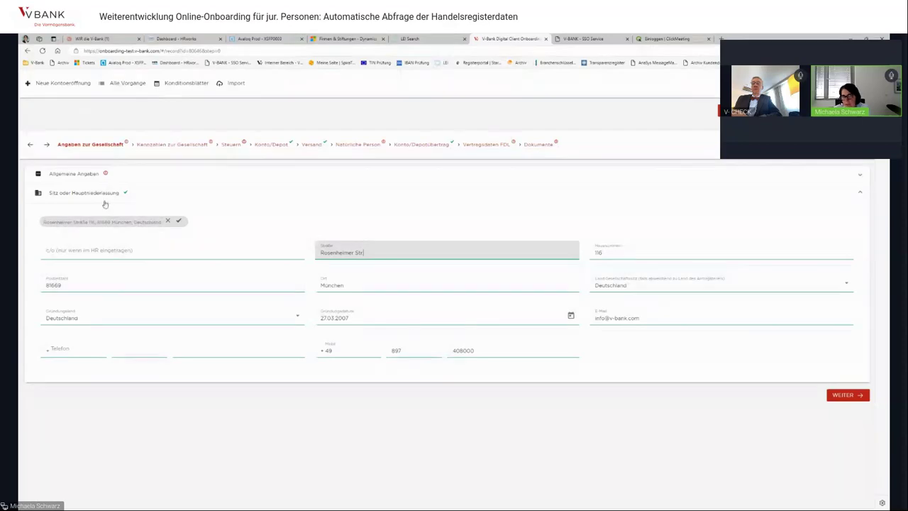
Step: Look at the industry choices offered for Branche/wirtschaftliche Haupttätigkeit in the general company details
left_click(73, 174)
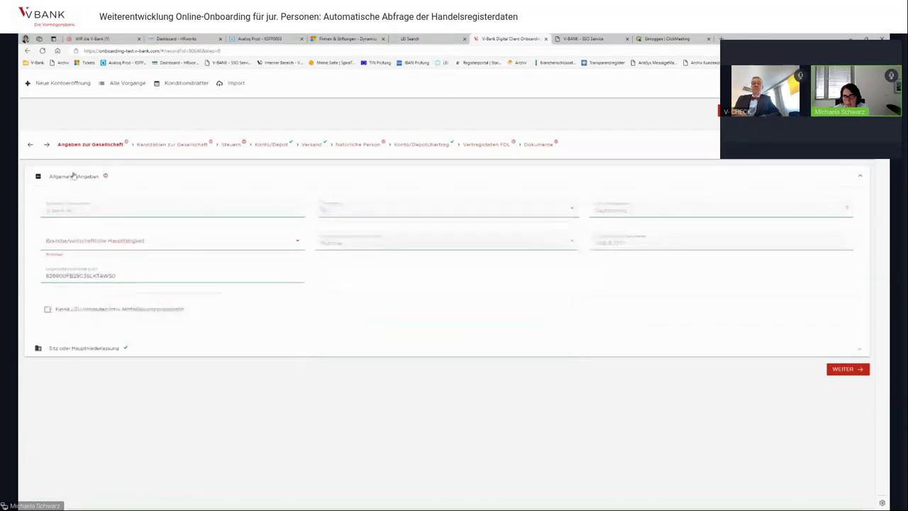
left_click(298, 242)
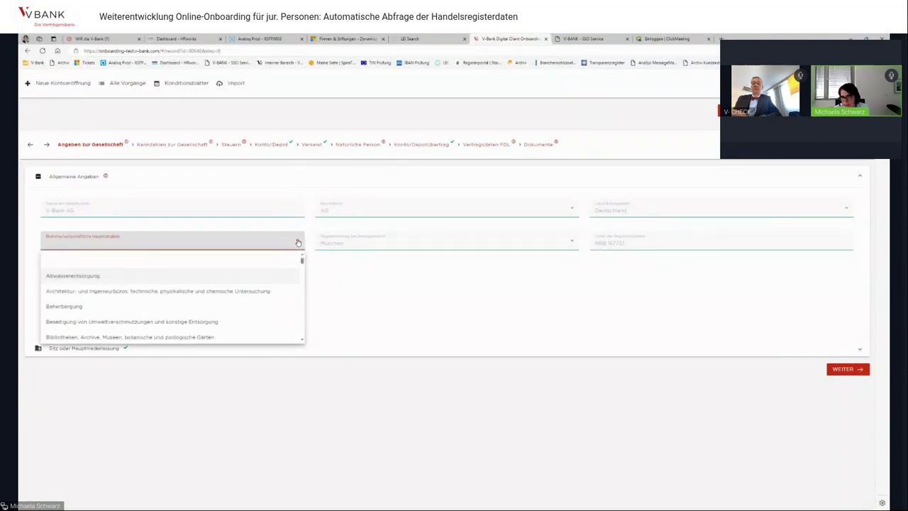
left_click(298, 243)
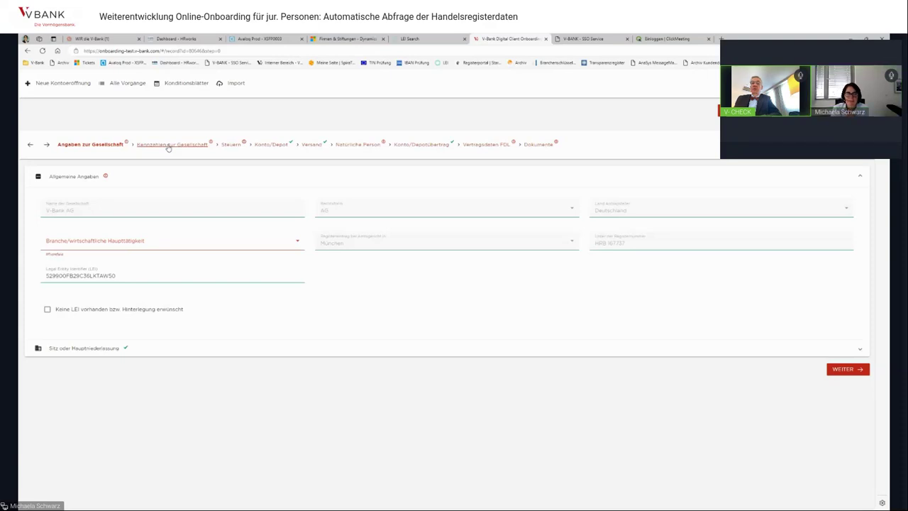
Step: Review the registered office and general details, highlighting the mandatory note below the industry field
left_click(77, 352)
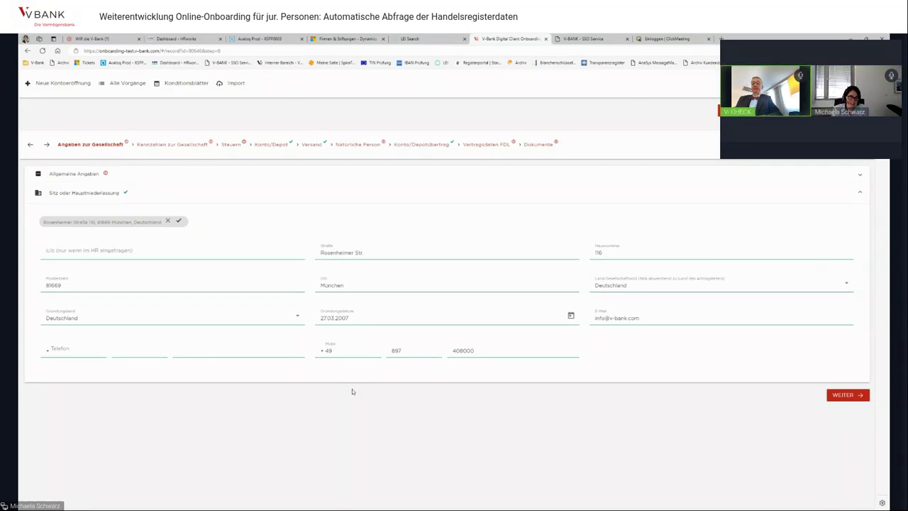
left_click(83, 175)
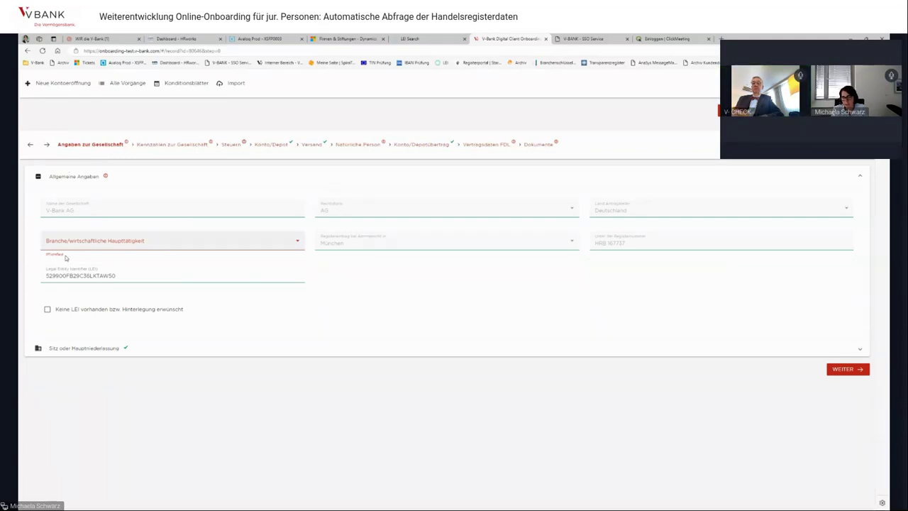
left_click_drag(67, 254, 46, 254)
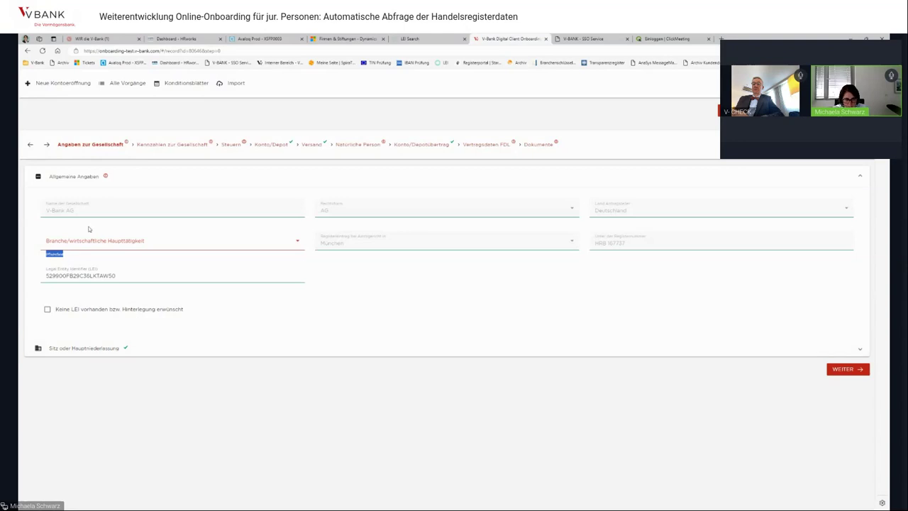
left_click(89, 176)
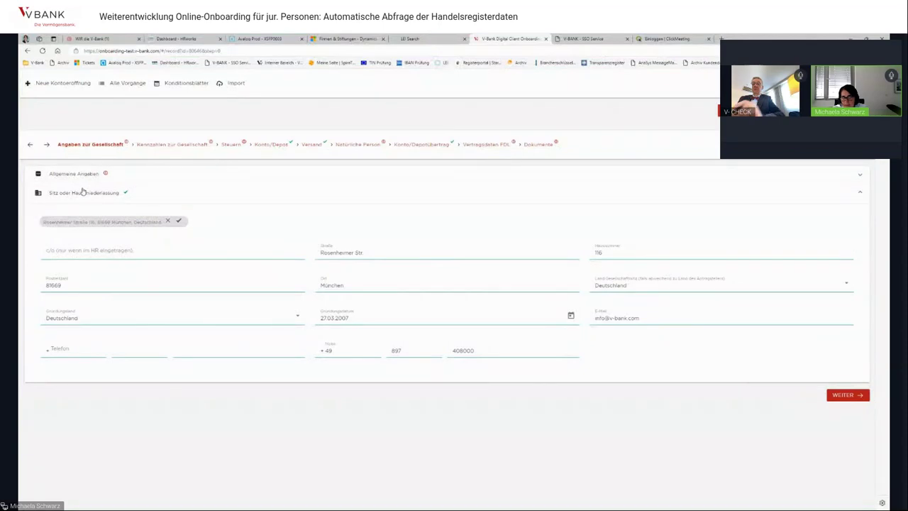
left_click(73, 176)
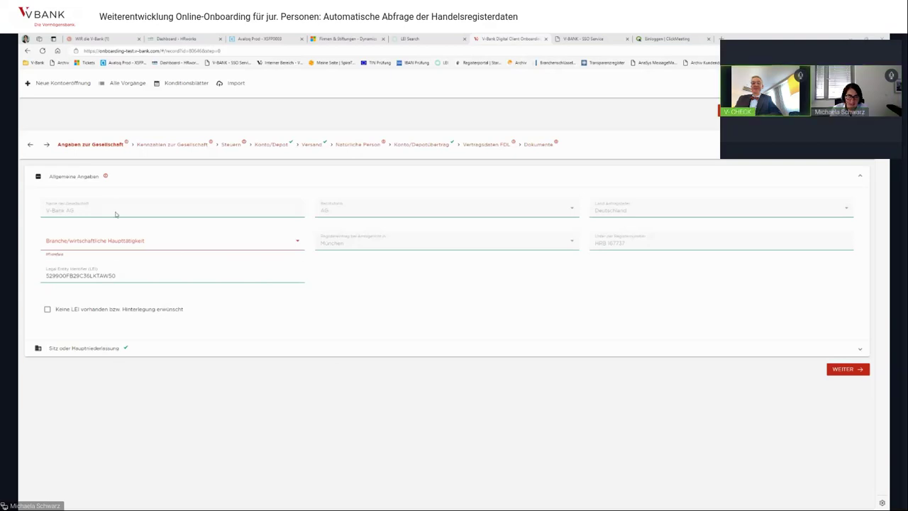
Step: Review the company key figures and the first authorised representative's registration address (Meldeadresse)
left_click(164, 145)
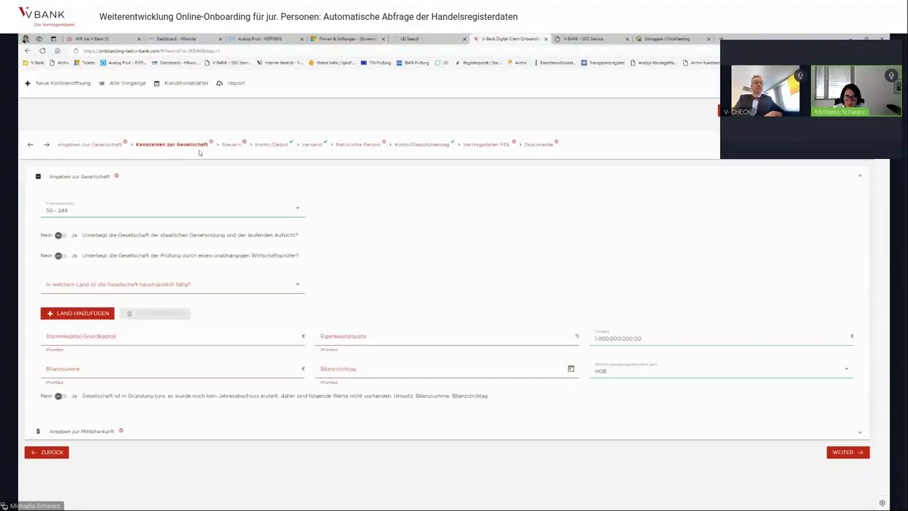
left_click(367, 146)
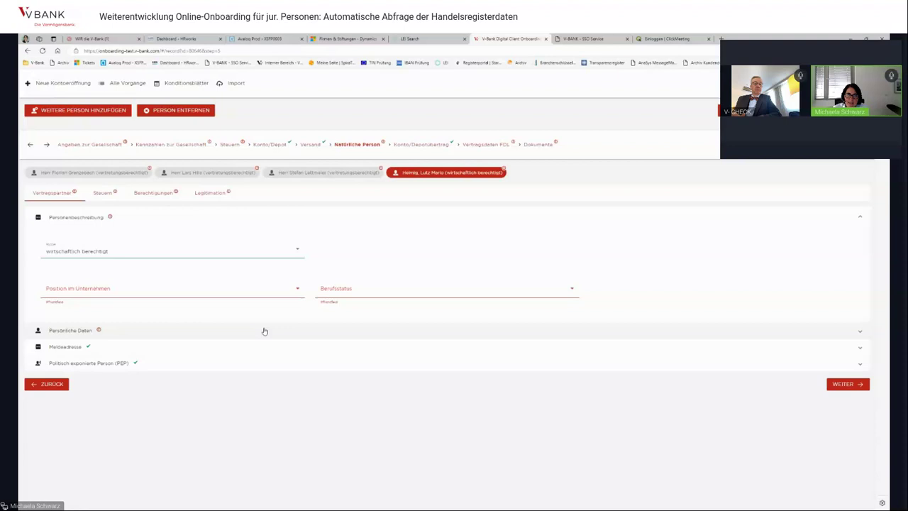
left_click(82, 174)
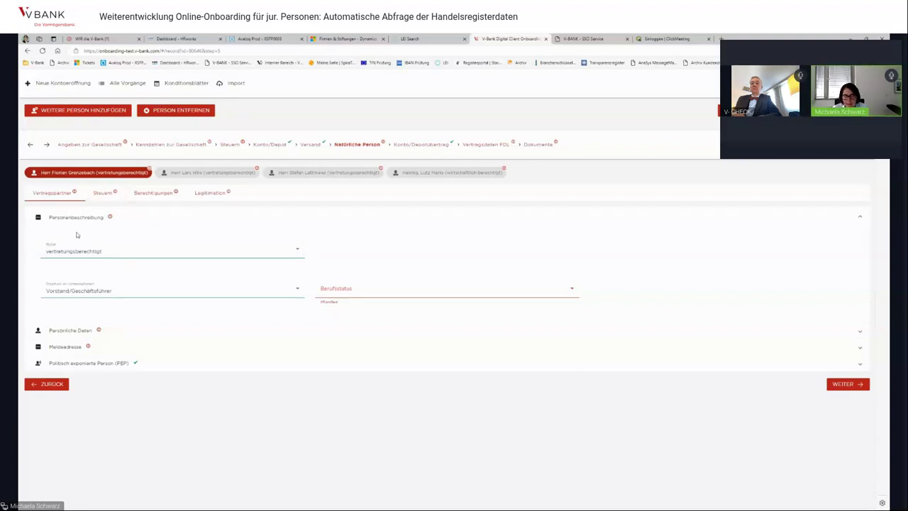
left_click(70, 347)
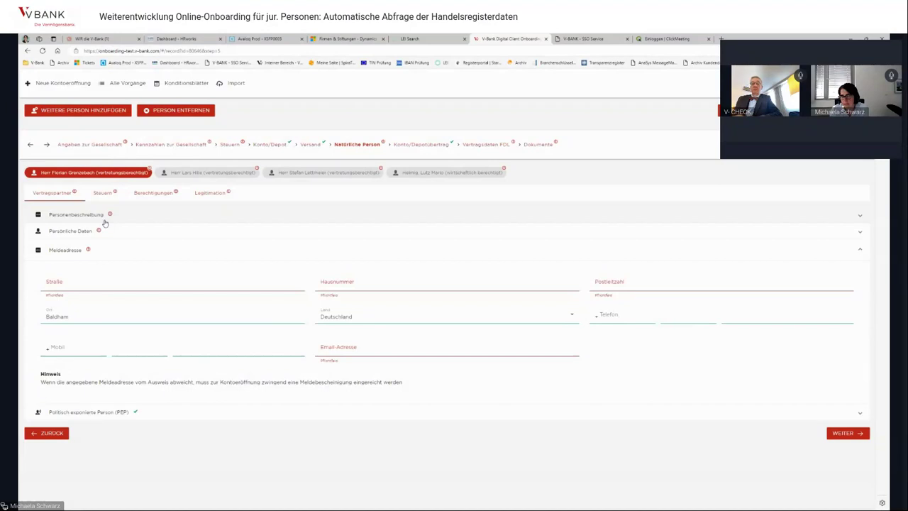
Step: Examine the Wirtschaftliche Berechtigung details in the beneficial owner's authorisations
left_click(443, 175)
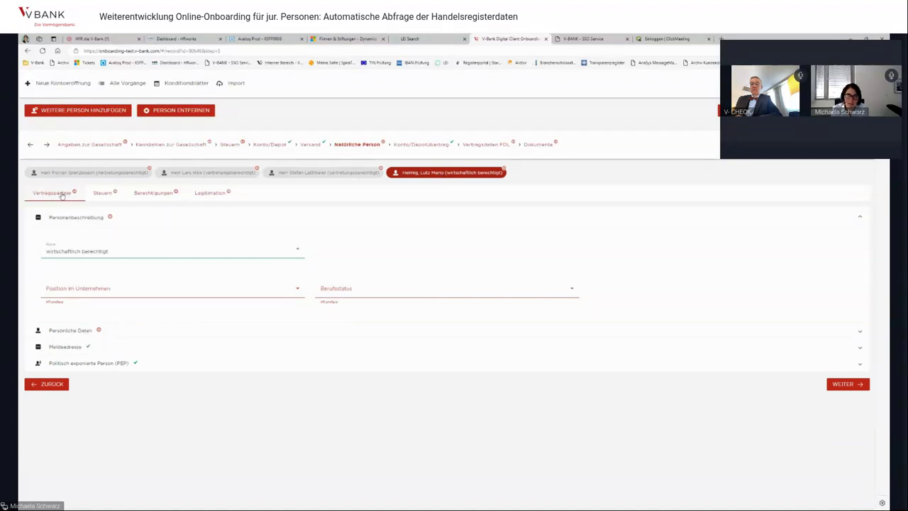
left_click(151, 194)
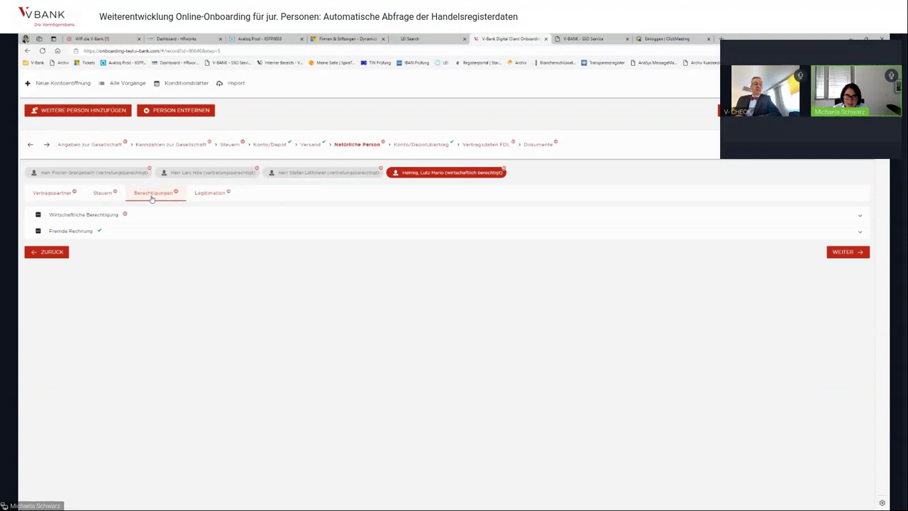
left_click(73, 217)
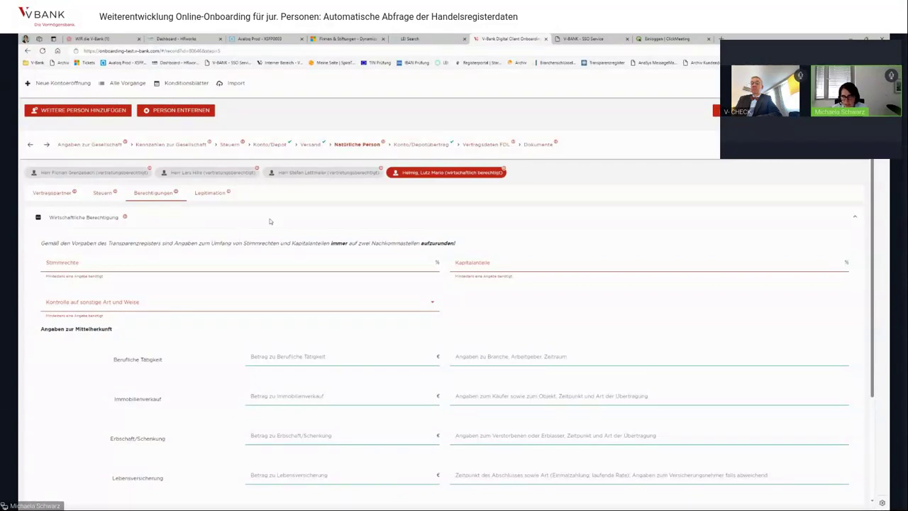
Step: Delete the second authorised representative from the natural persons of the company
left_click(206, 172)
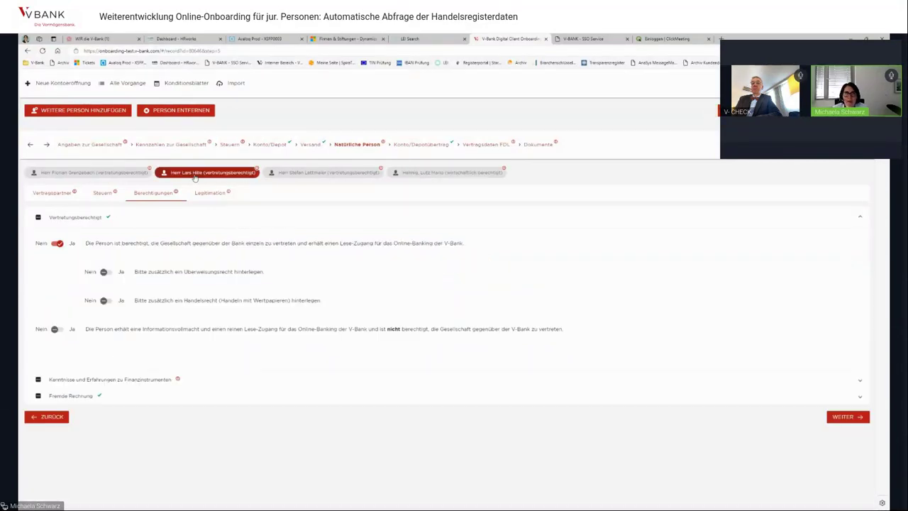
left_click(182, 112)
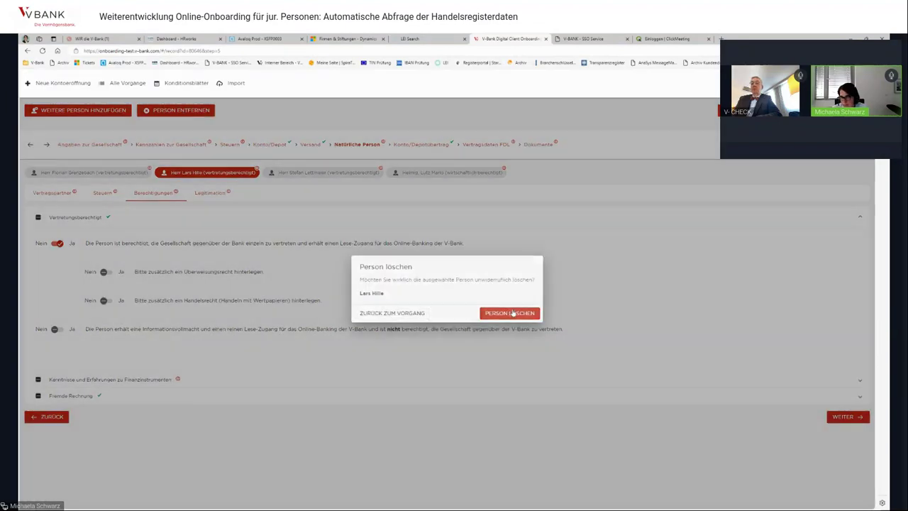
left_click(512, 313)
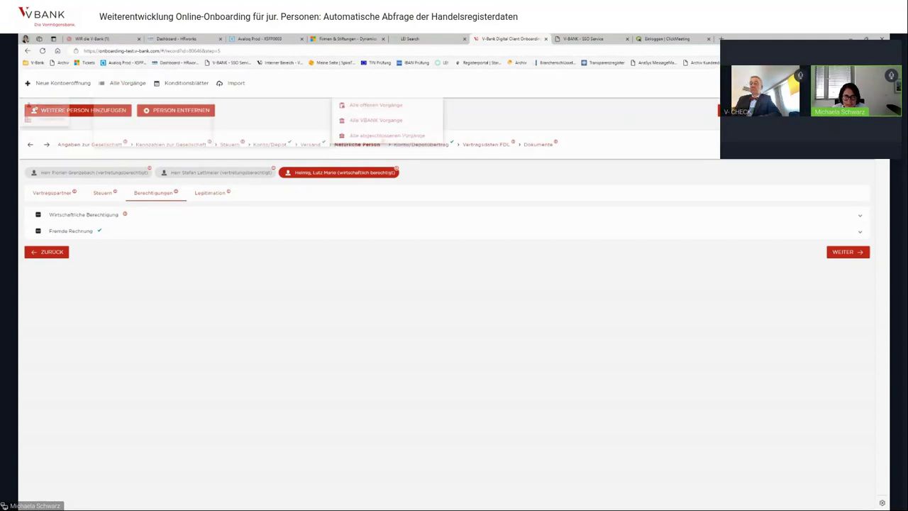
Step: Return to the beneficial owner's Vertragspartner details and add a further natural person to the application
left_click(56, 198)
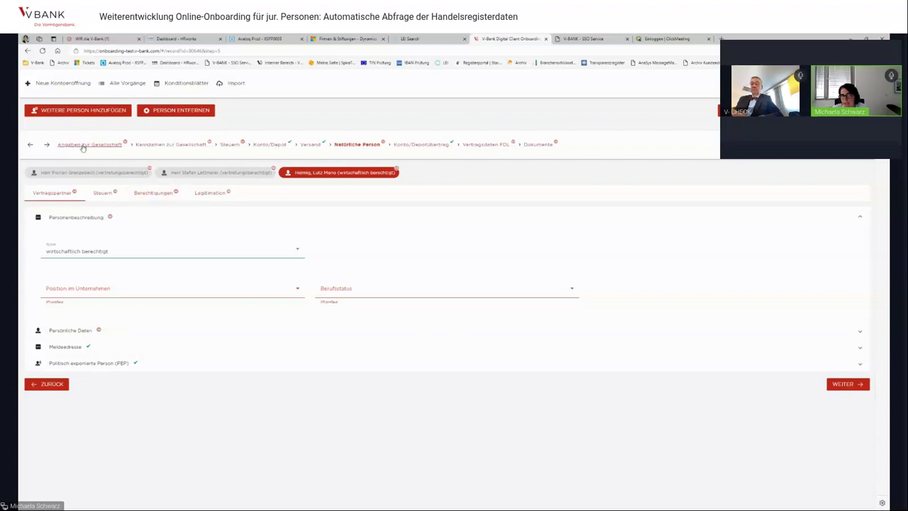
left_click(86, 112)
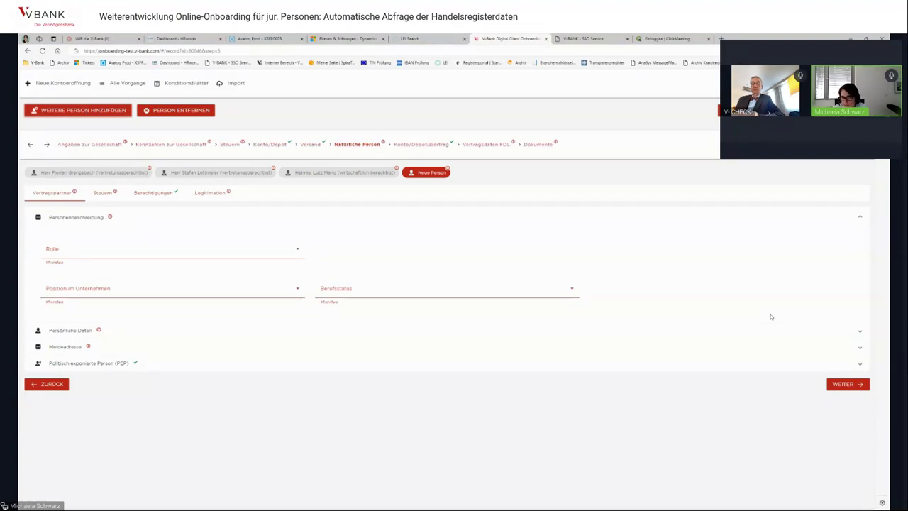
left_click(63, 260)
left_click(336, 396)
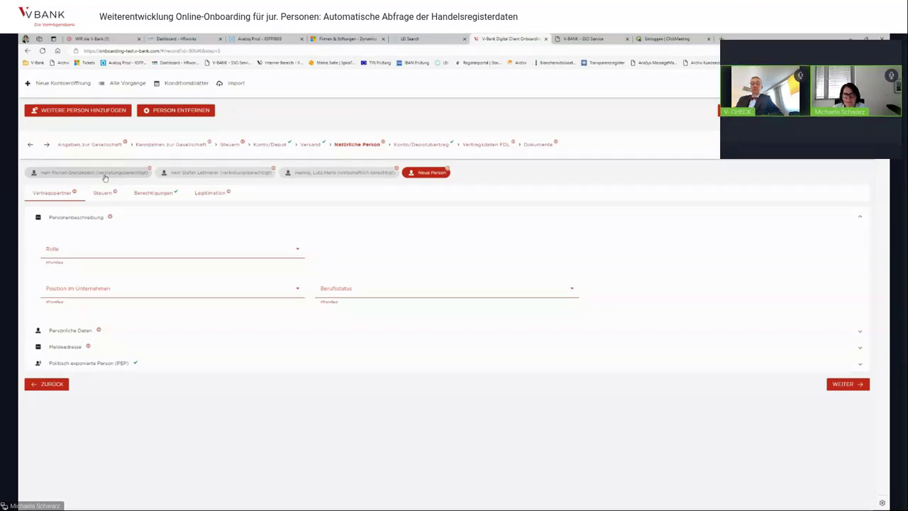
Step: Examine the Angaben zur Mittelherkunft amount and description fields in the company's key figures, and return to the new natural person
left_click(167, 147)
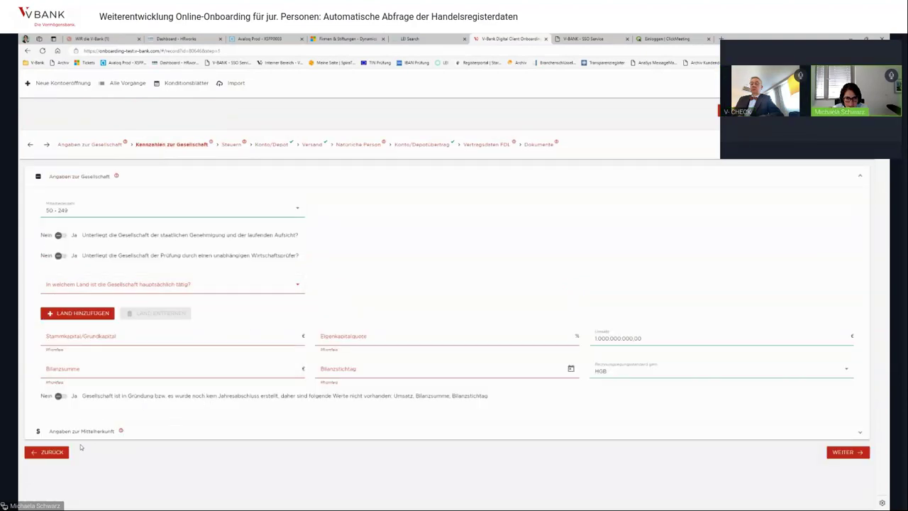
left_click(81, 411)
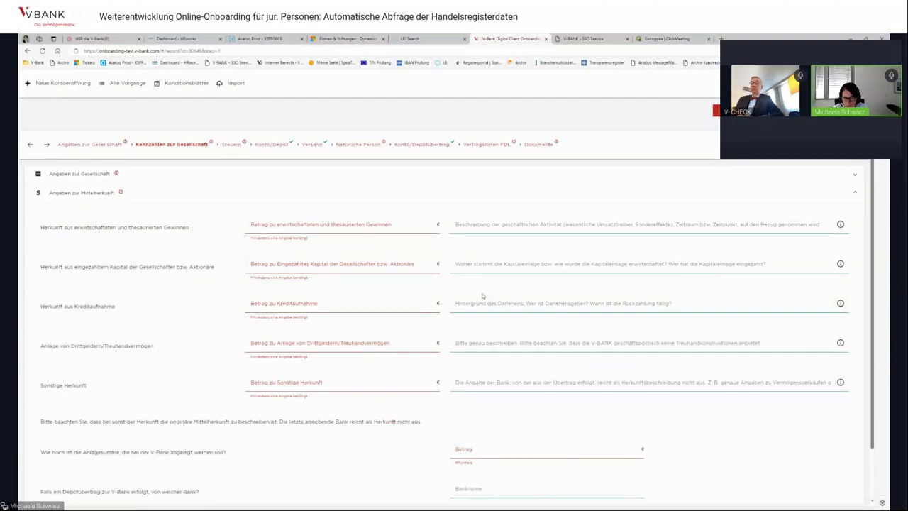
left_click(277, 382)
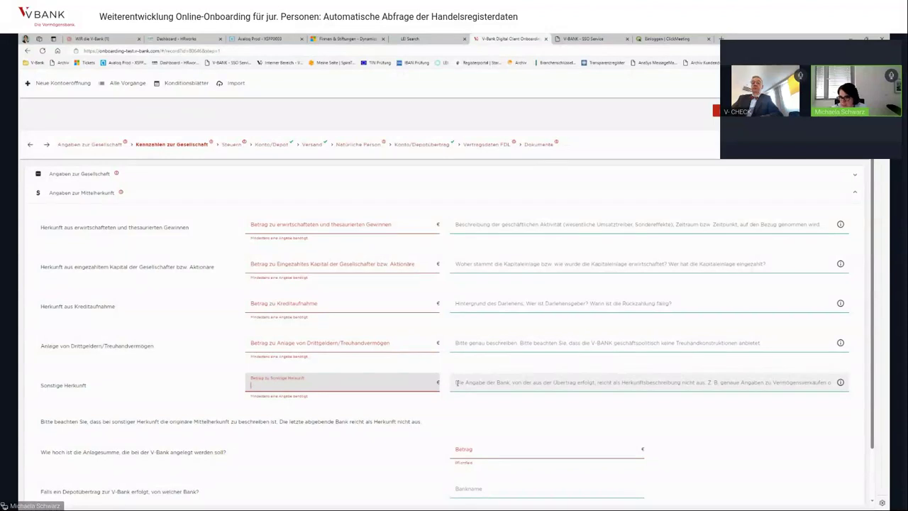
left_click(457, 383)
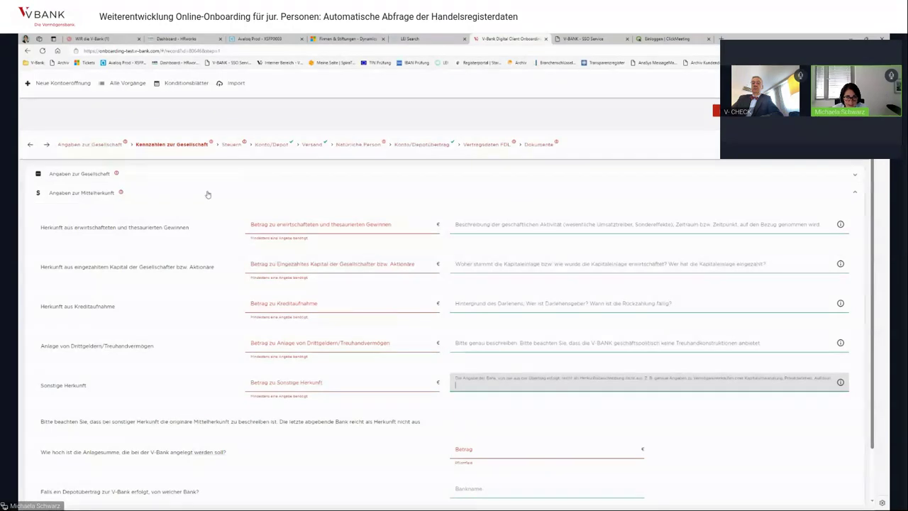
left_click(289, 268)
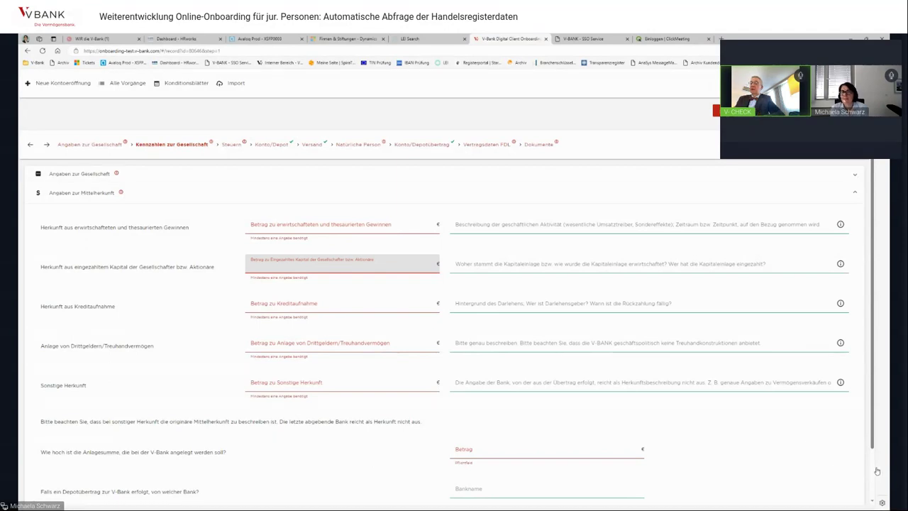
left_click(548, 437)
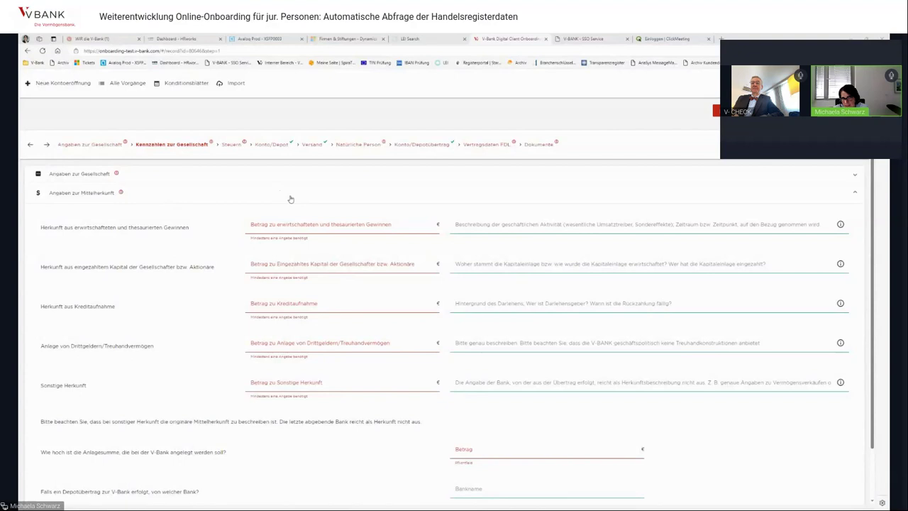
left_click(357, 146)
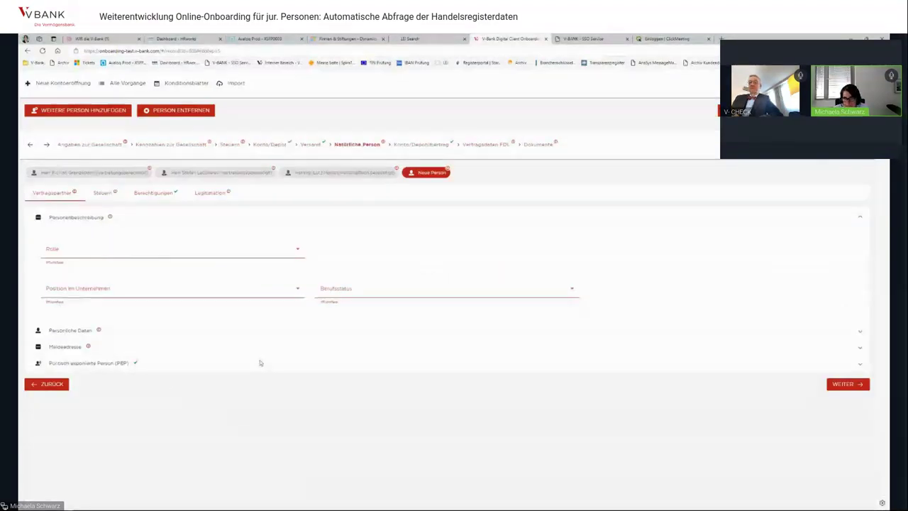